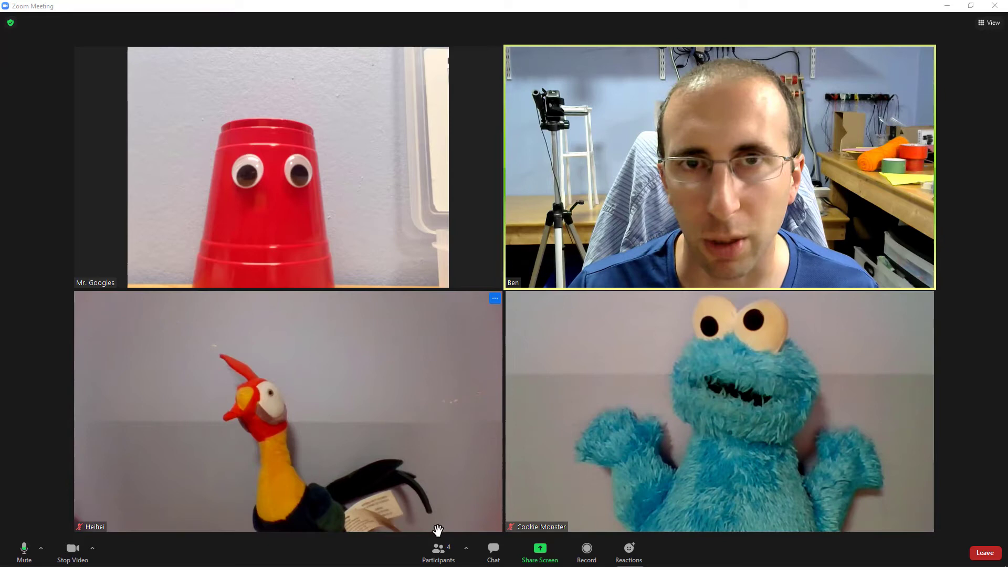
Step: Show the participants list with its Raise Hand and feedback options, and hide the list again
{"action": "left_click", "coordinate": [435, 557]}
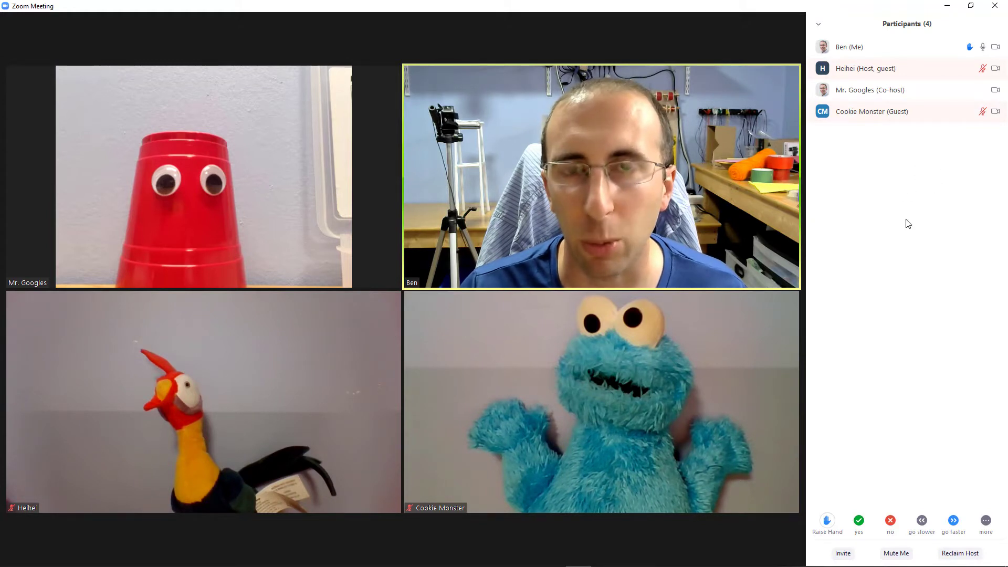
{"action": "key", "text": "alt+u"}
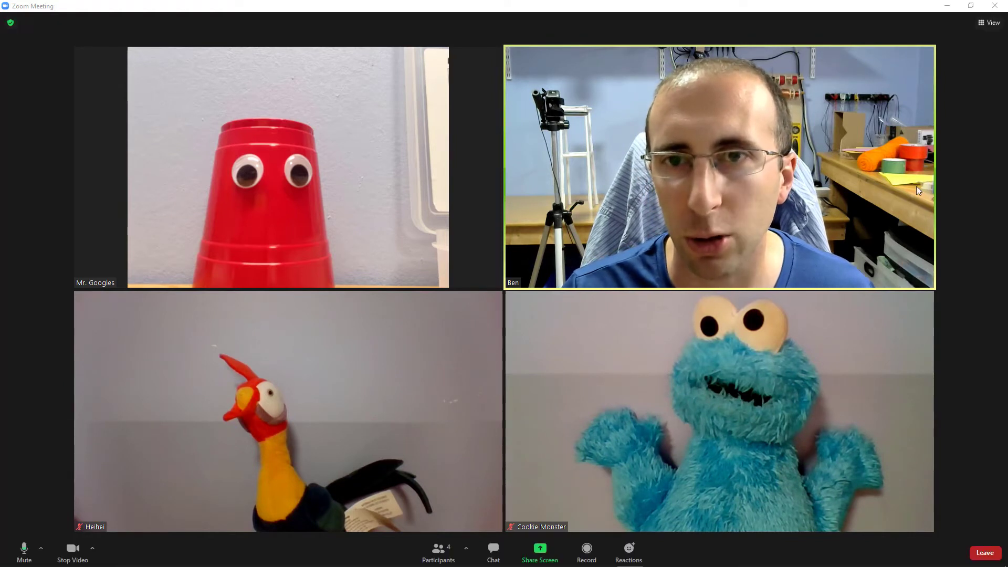
Step: Rename yourself in the meeting by putting the title Mr. in front of your first name
{"action": "mouse_move", "coordinate": [783, 136]}
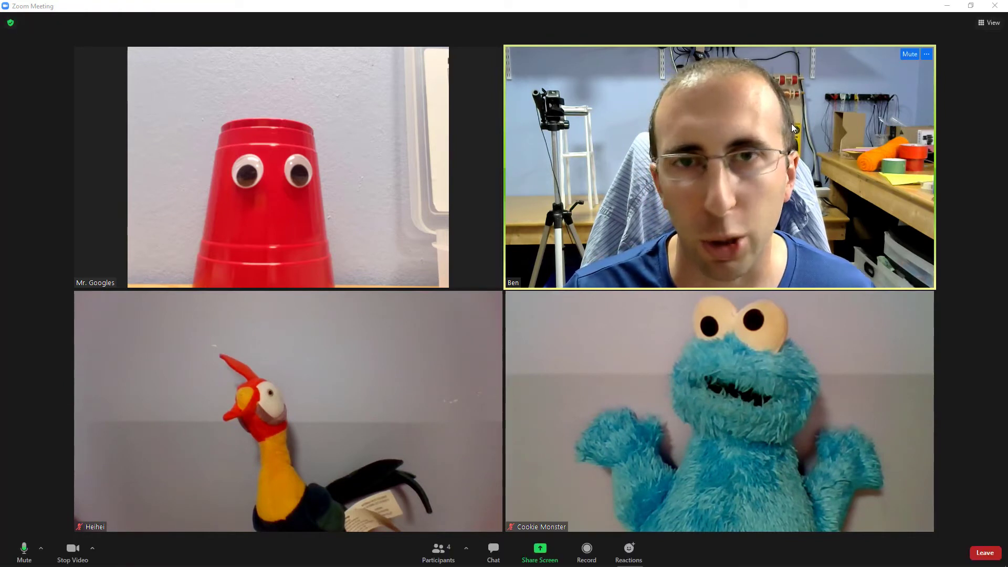
{"action": "right_click", "coordinate": [792, 124]}
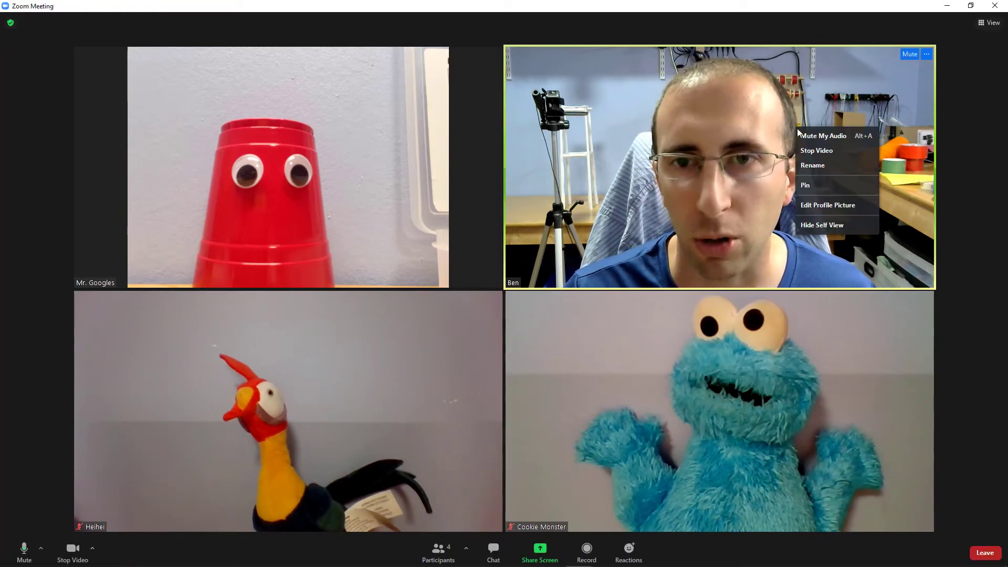
{"action": "left_click", "coordinate": [838, 166]}
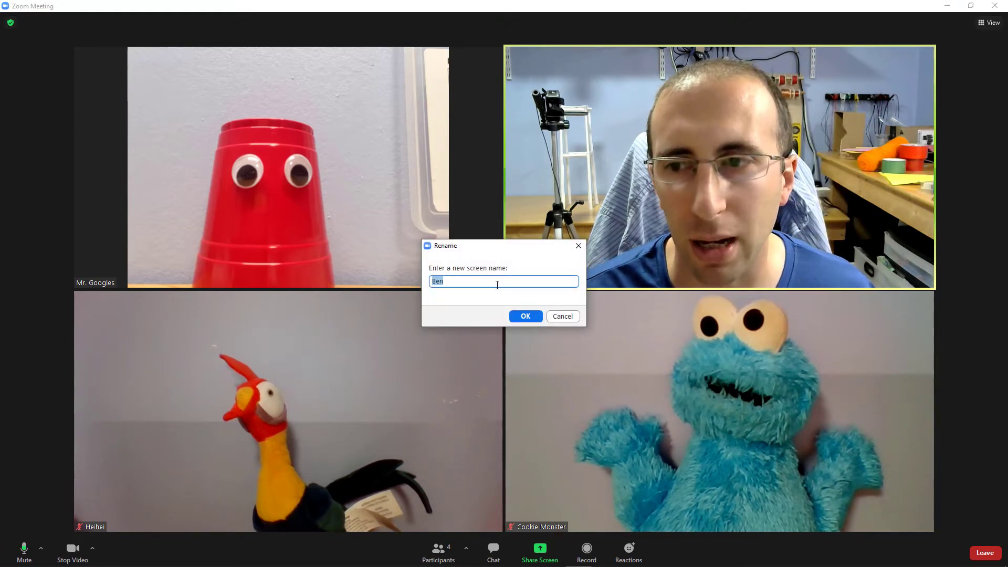
{"action": "type", "text": "Mr."}
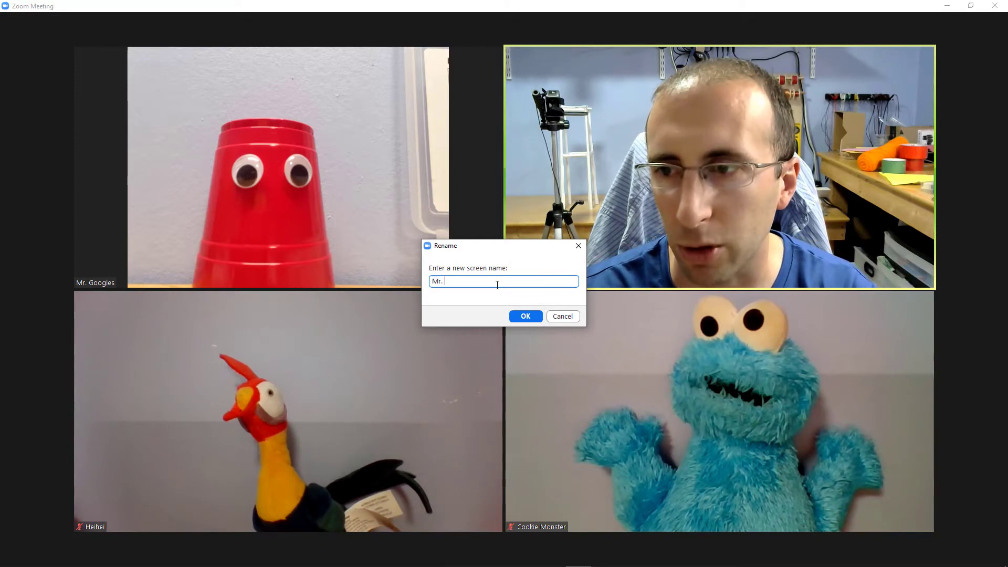
{"action": "type", "text": " F"}
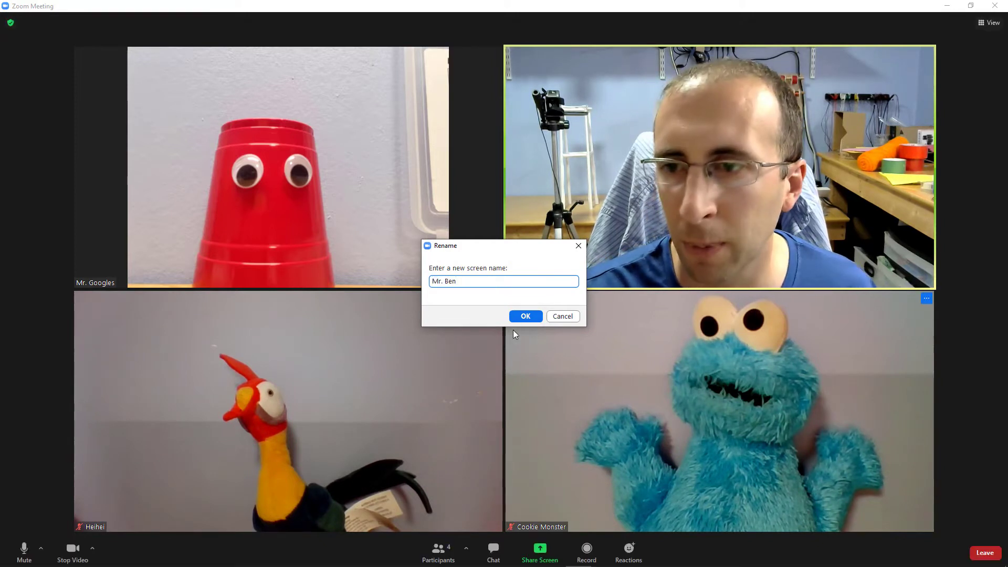
{"action": "left_click", "coordinate": [515, 318]}
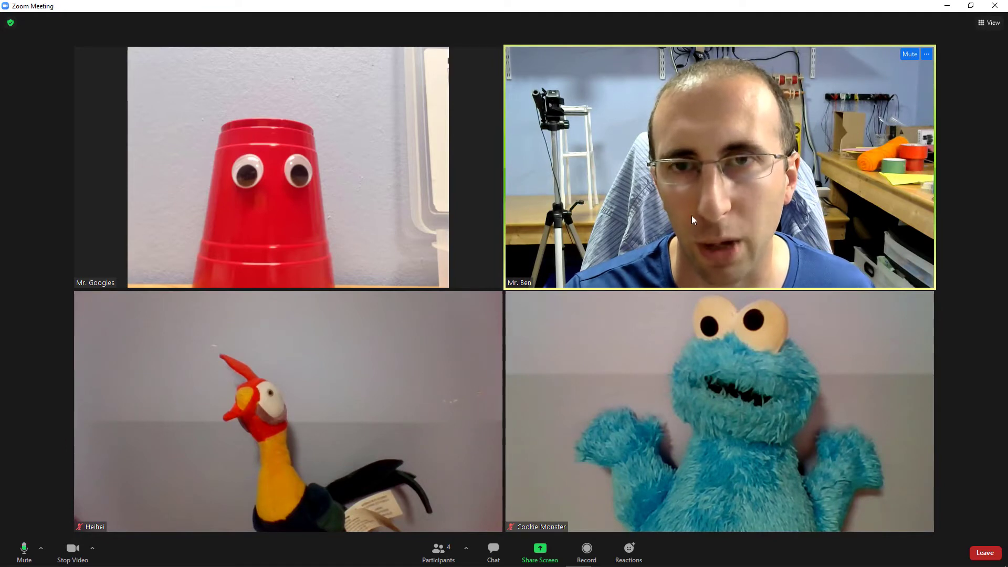
Step: Check your own entry in the participants list, and hide the list again
{"action": "left_click", "coordinate": [437, 552]}
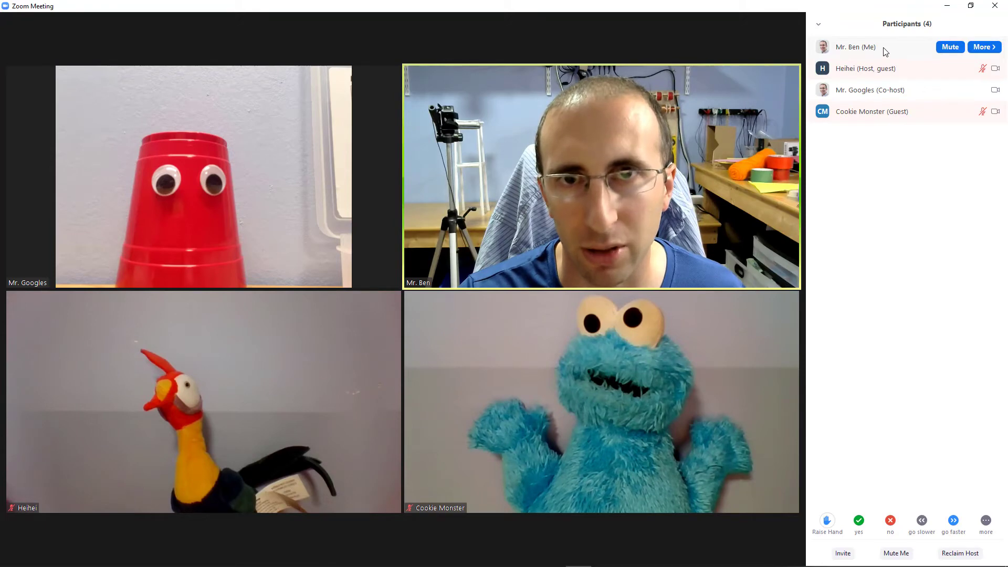
{"action": "key", "text": "alt+u"}
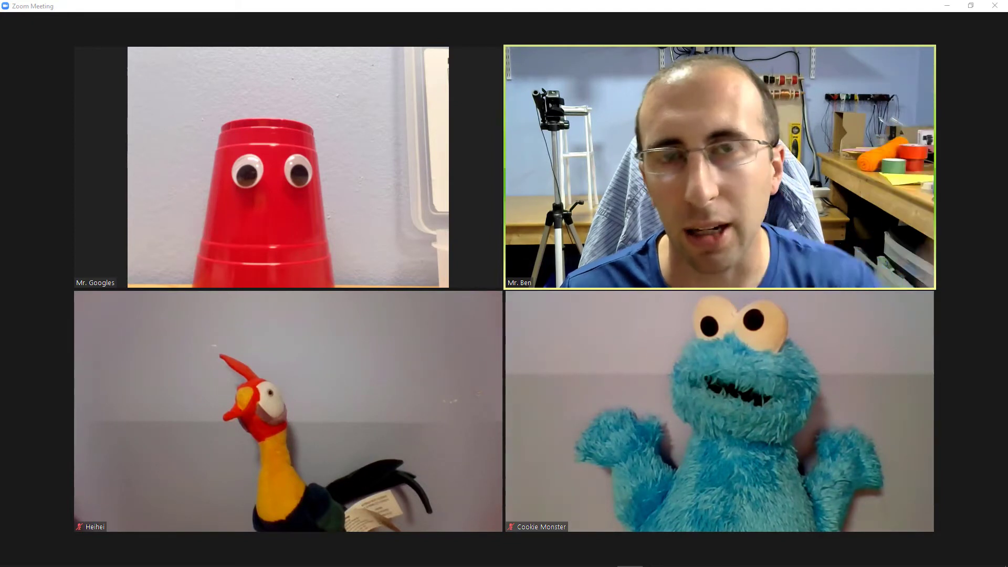
Step: Try the San Francisco virtual background on your video, followed by the grass background
{"action": "mouse_move", "coordinate": [702, 235]}
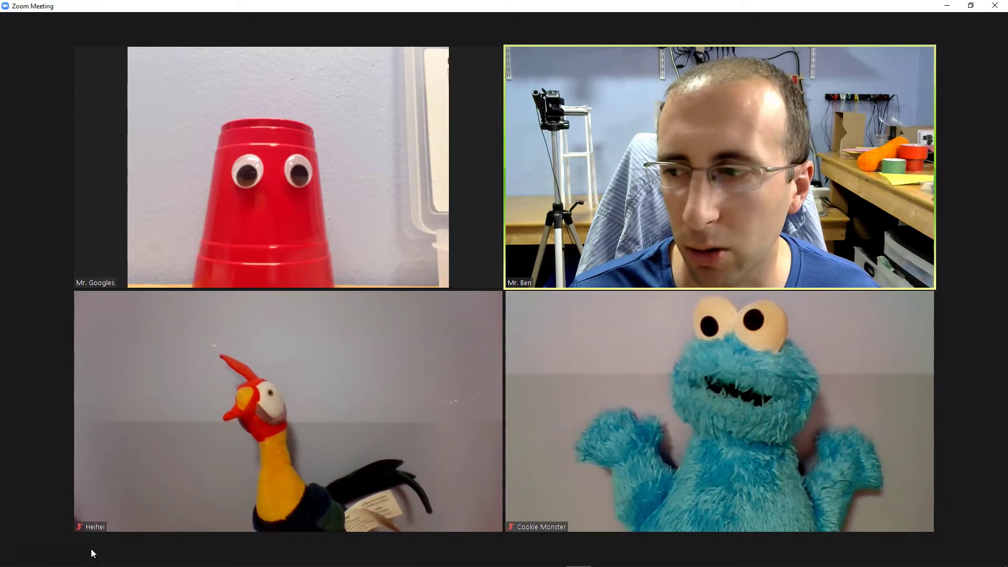
{"action": "left_click", "coordinate": [90, 550]}
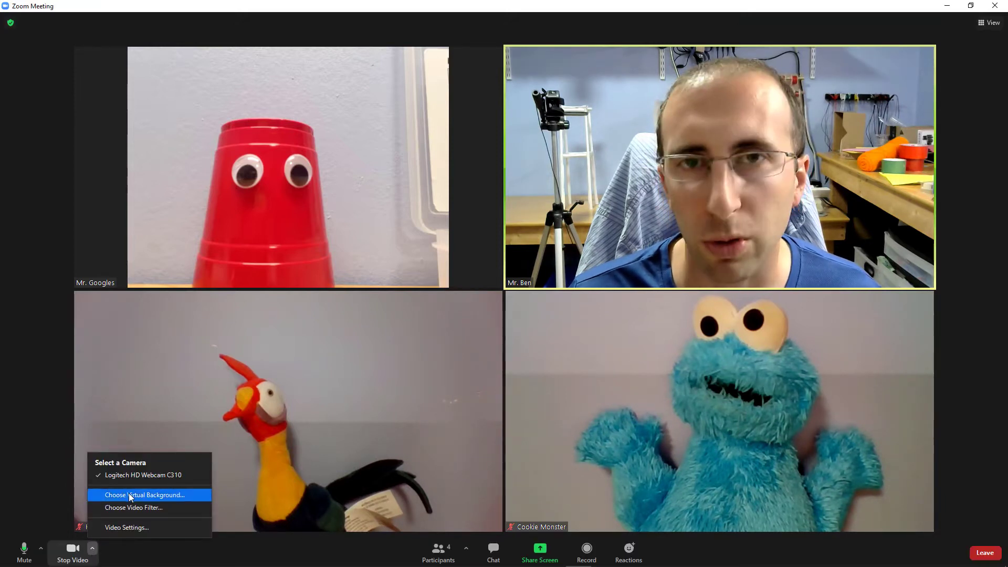
{"action": "left_click", "coordinate": [130, 496]}
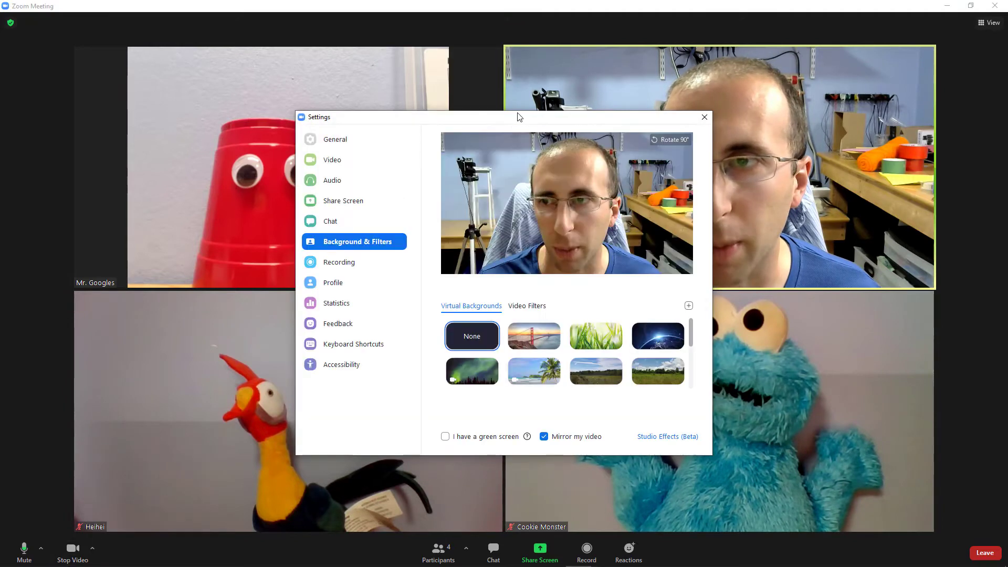
{"action": "left_click_drag", "start_coordinate": [504, 122], "coordinate": [370, 83]}
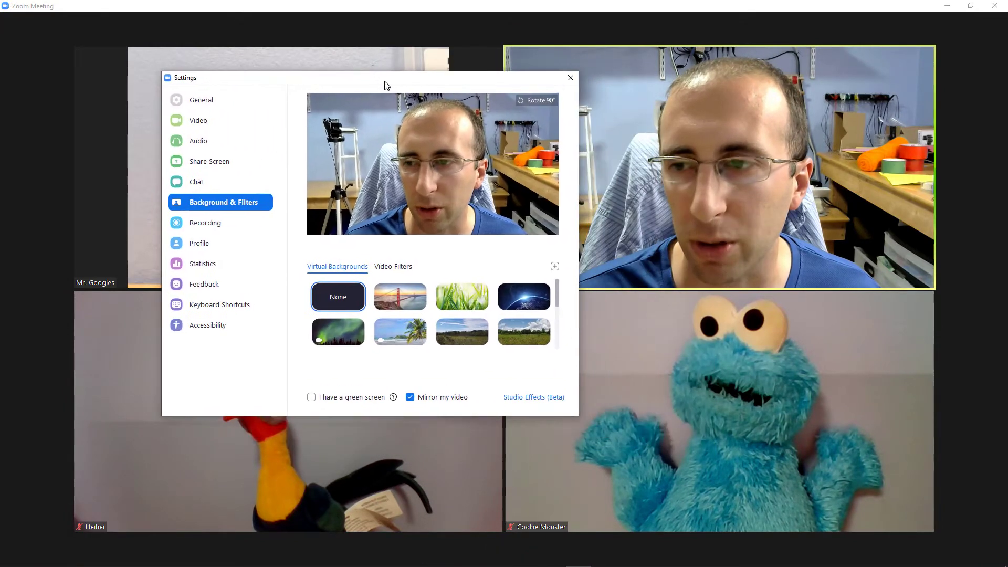
{"action": "left_click", "coordinate": [399, 300]}
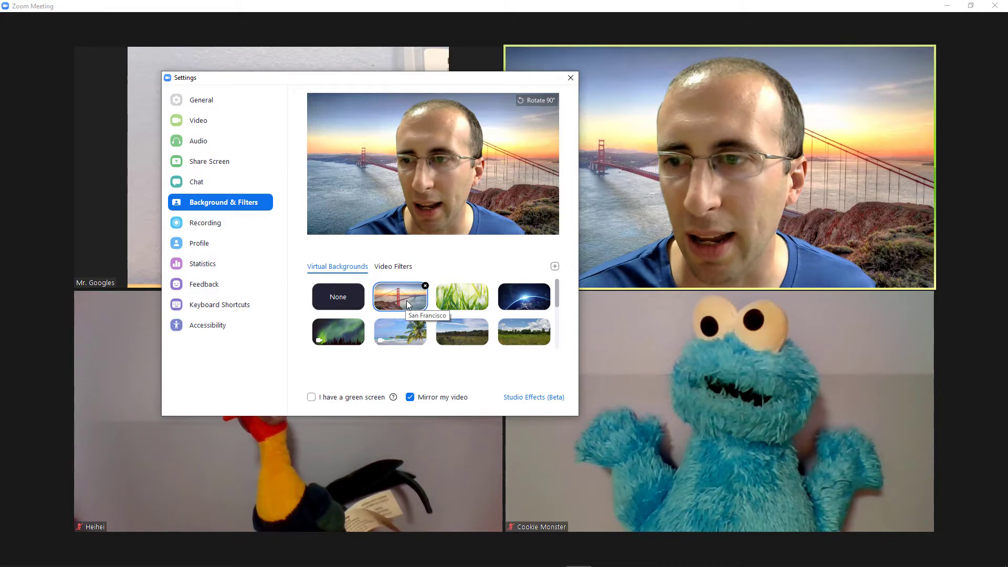
{"action": "left_click", "coordinate": [458, 307]}
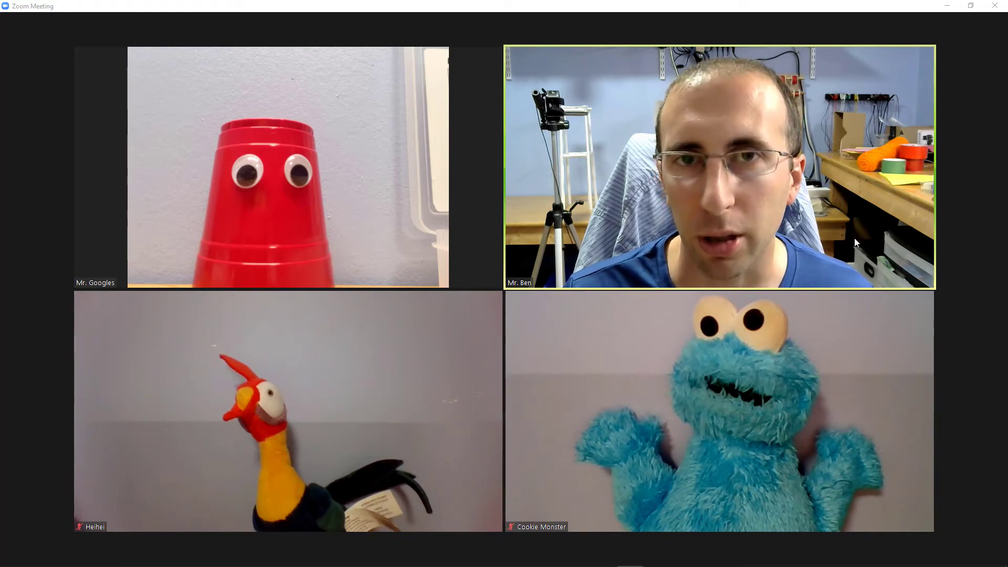
Step: Try to start sharing your screen with the meeting, and dismiss the resulting notice
{"action": "mouse_move", "coordinate": [601, 312]}
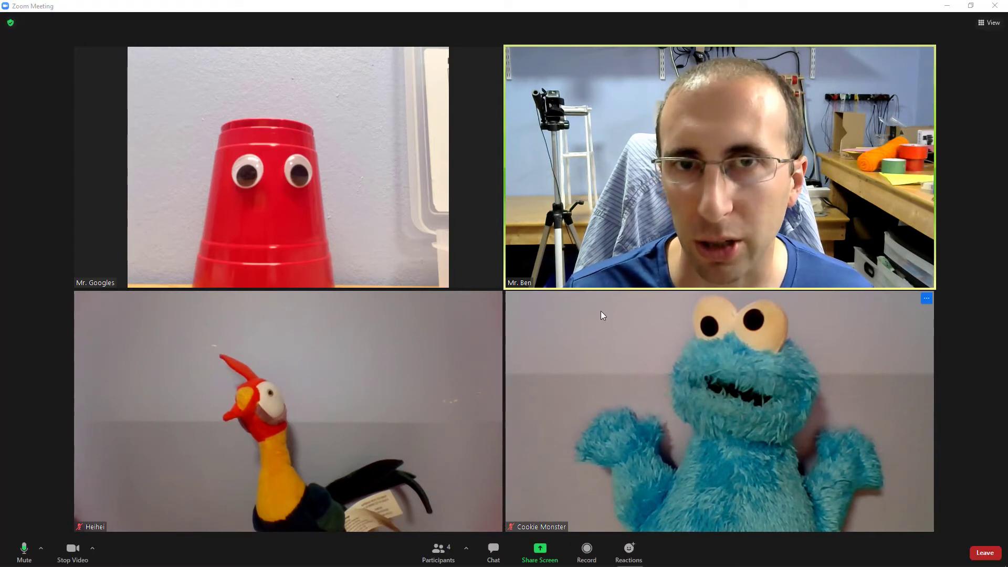
{"action": "left_click", "coordinate": [528, 558]}
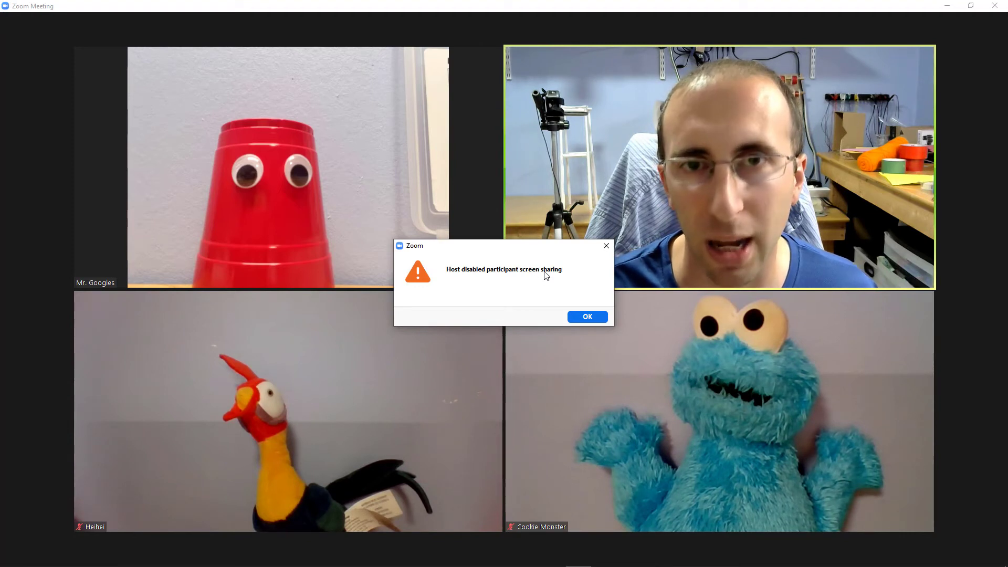
{"action": "left_click", "coordinate": [580, 317]}
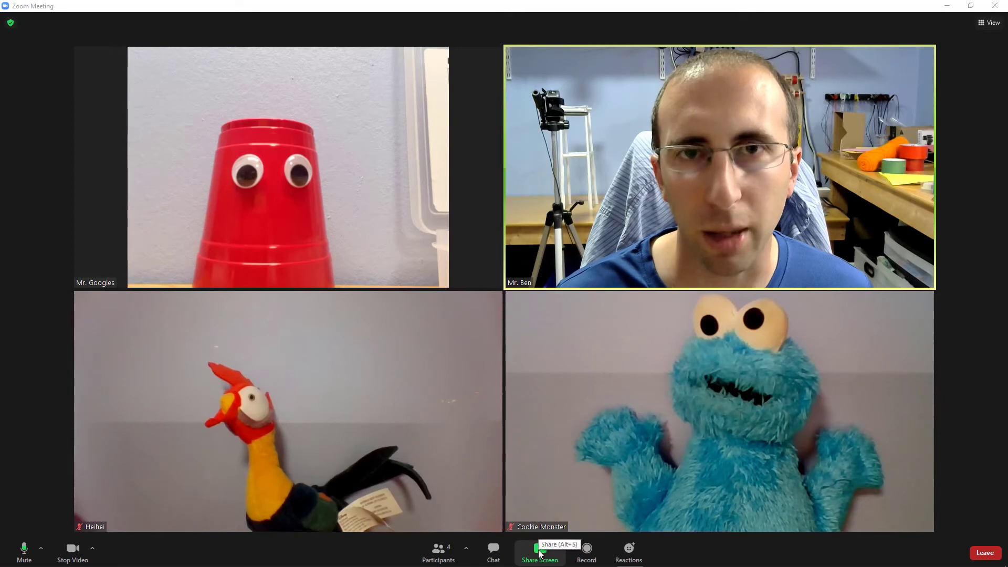
Step: Share the Presentation1 PowerPoint window with the meeting, and stop the share
{"action": "left_click", "coordinate": [539, 551]}
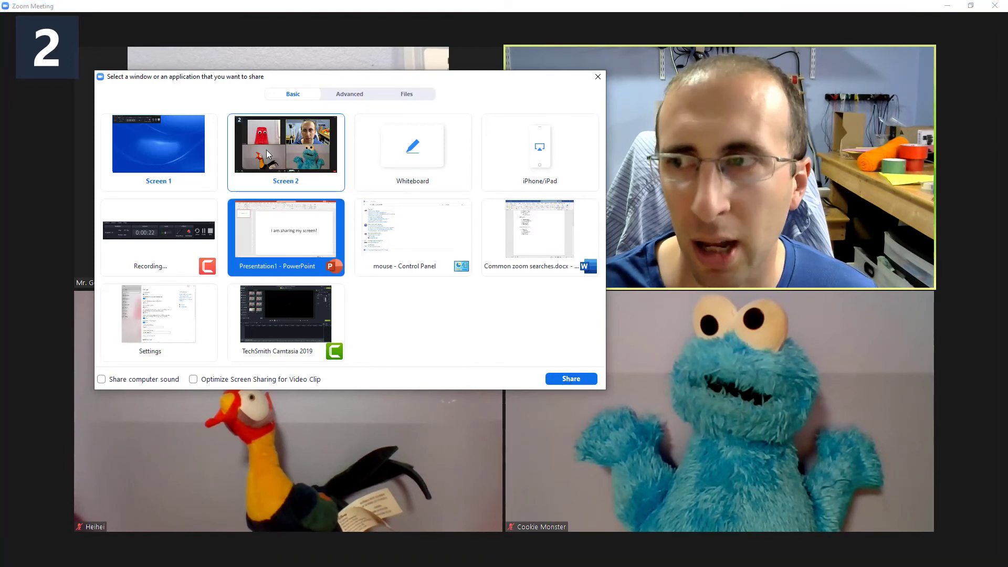
{"action": "left_click", "coordinate": [174, 153]}
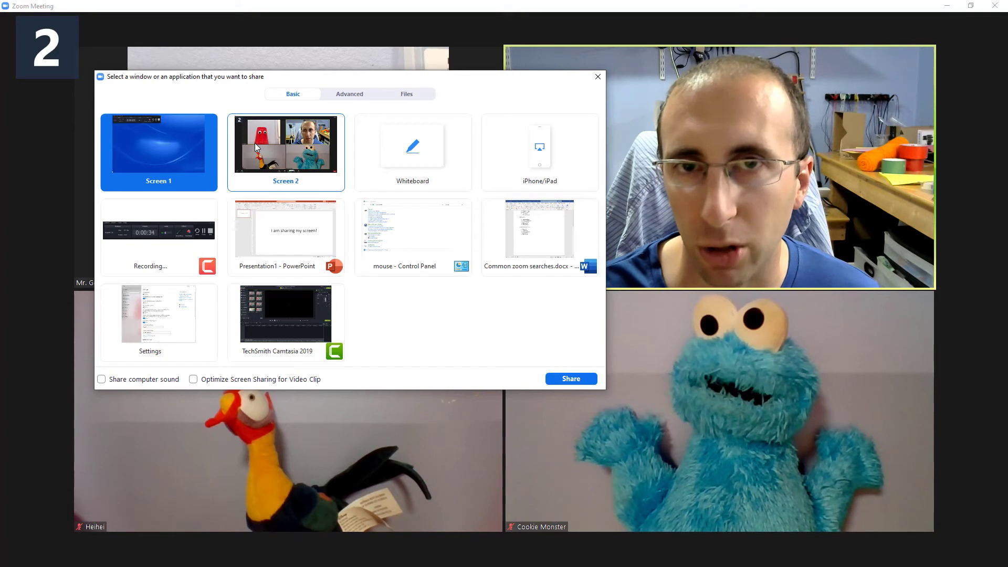
{"action": "left_click", "coordinate": [297, 235]}
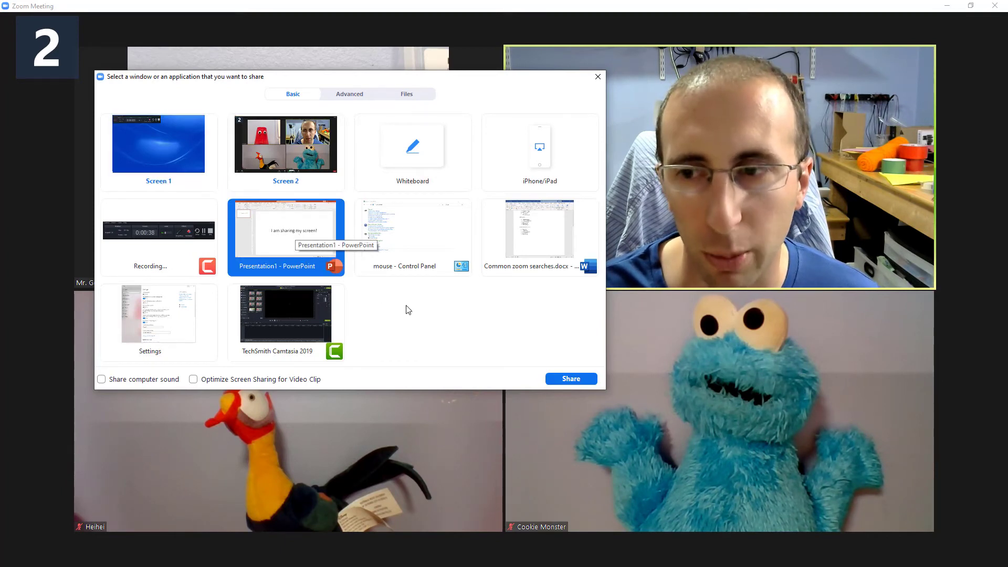
{"action": "left_click", "coordinate": [571, 379]}
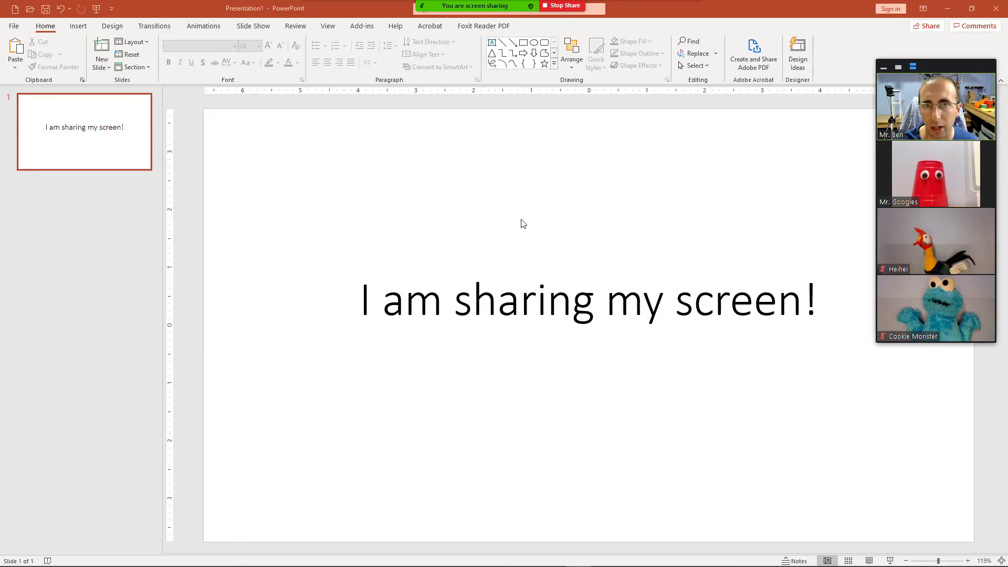
{"action": "key", "text": "alt+s"}
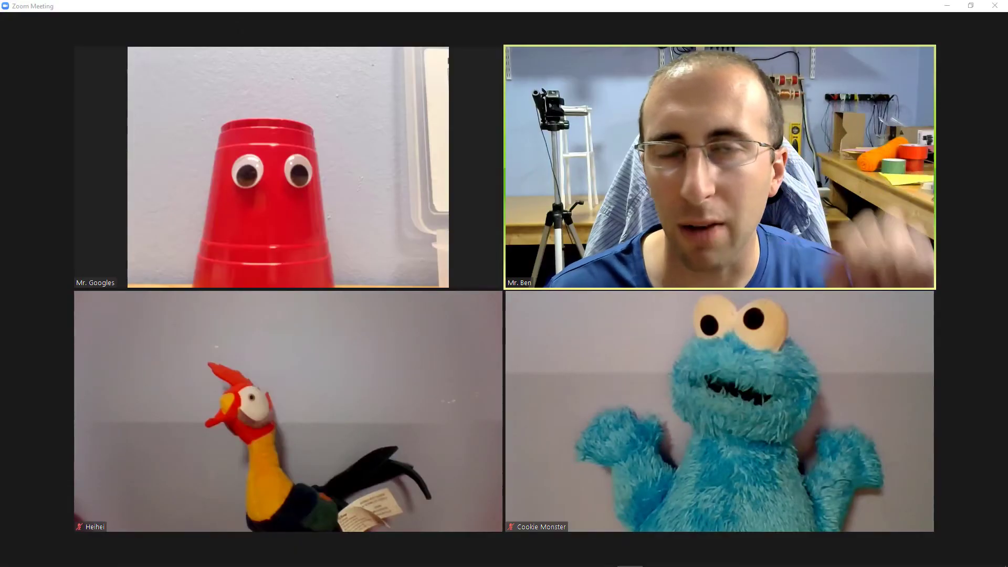
Step: Switch the meeting layout to Speaker View, and return it to Gallery View
{"action": "mouse_move", "coordinate": [972, 188]}
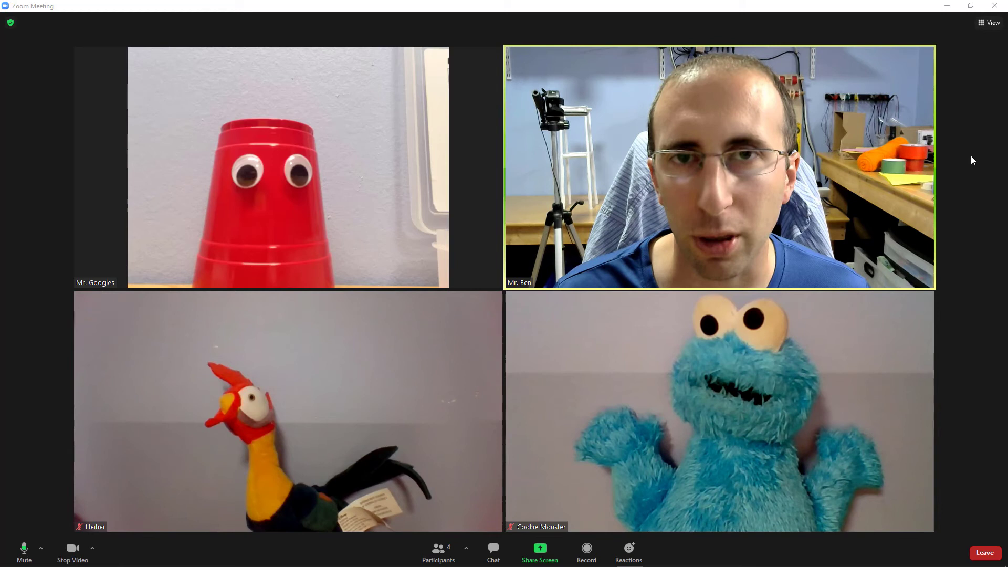
{"action": "left_click", "coordinate": [991, 24]}
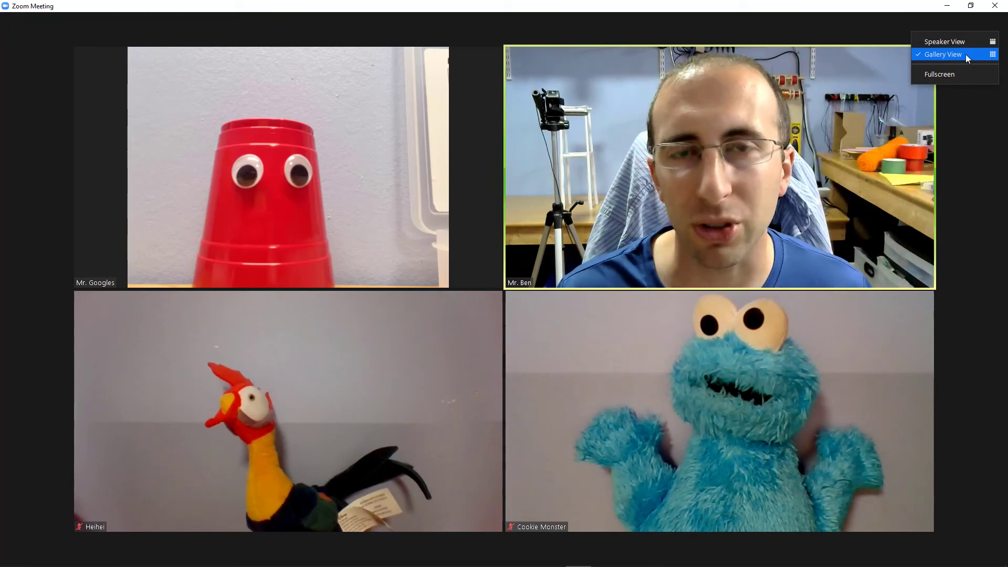
{"action": "left_click", "coordinate": [968, 47]}
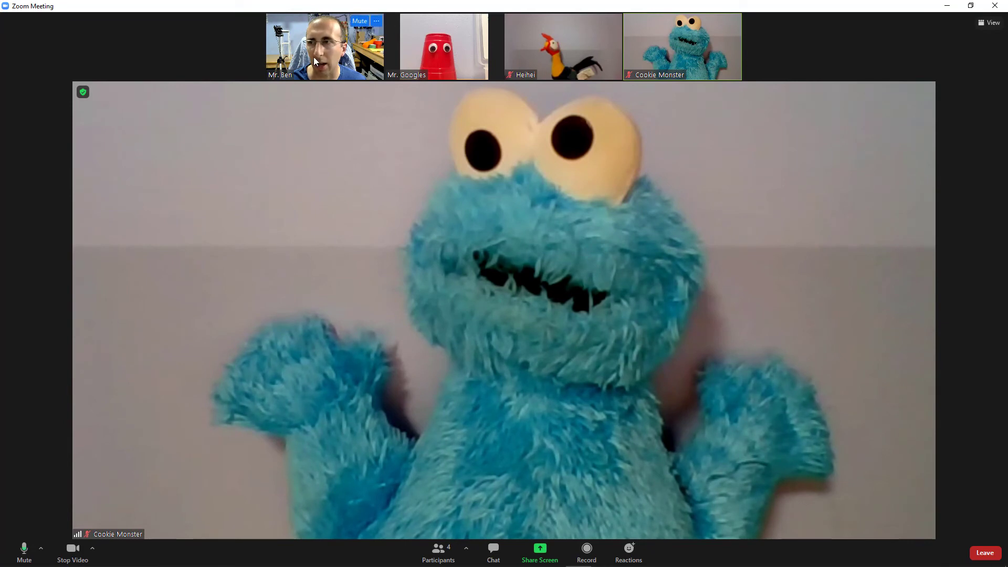
{"action": "mouse_move", "coordinate": [693, 59]}
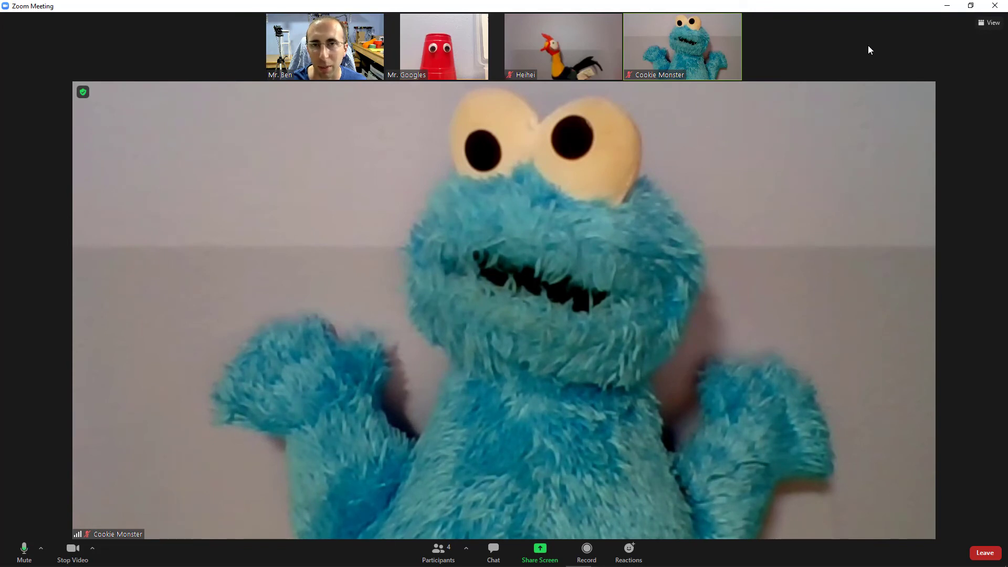
{"action": "left_click", "coordinate": [976, 25]}
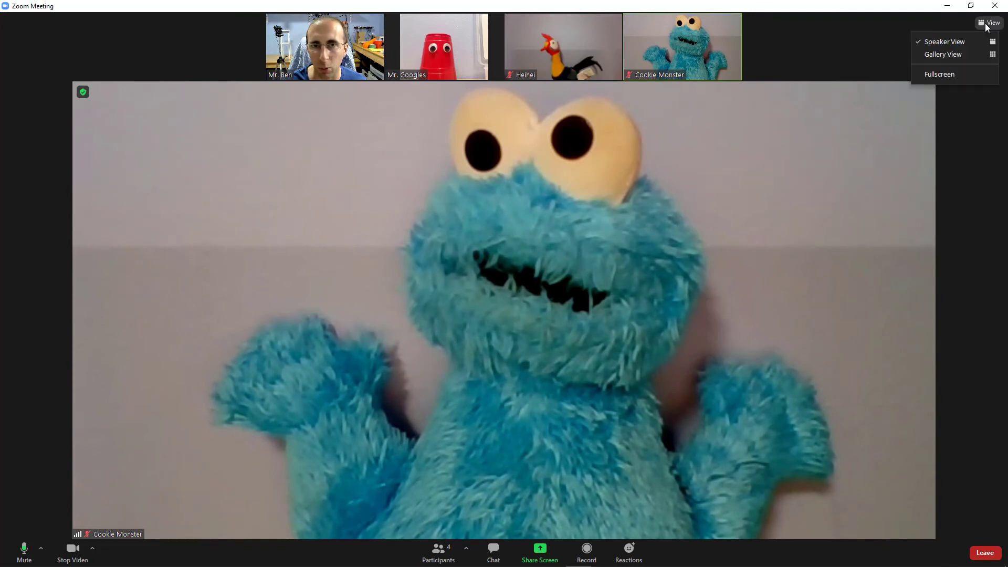
{"action": "left_click", "coordinate": [947, 55]}
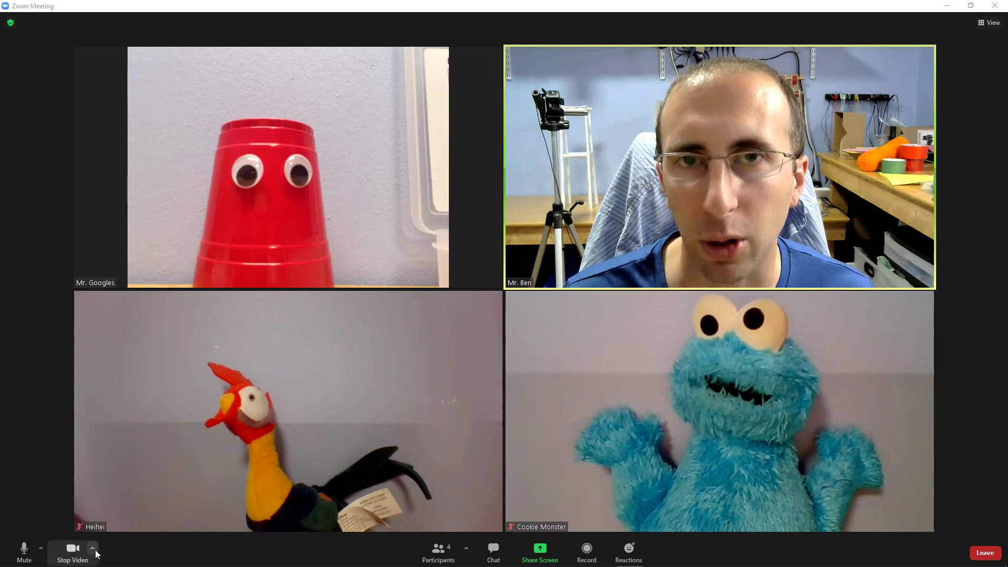
Step: Examine the video settings for the maximum participants displayed per screen in Gallery View, and close the settings
{"action": "left_click", "coordinate": [92, 549]}
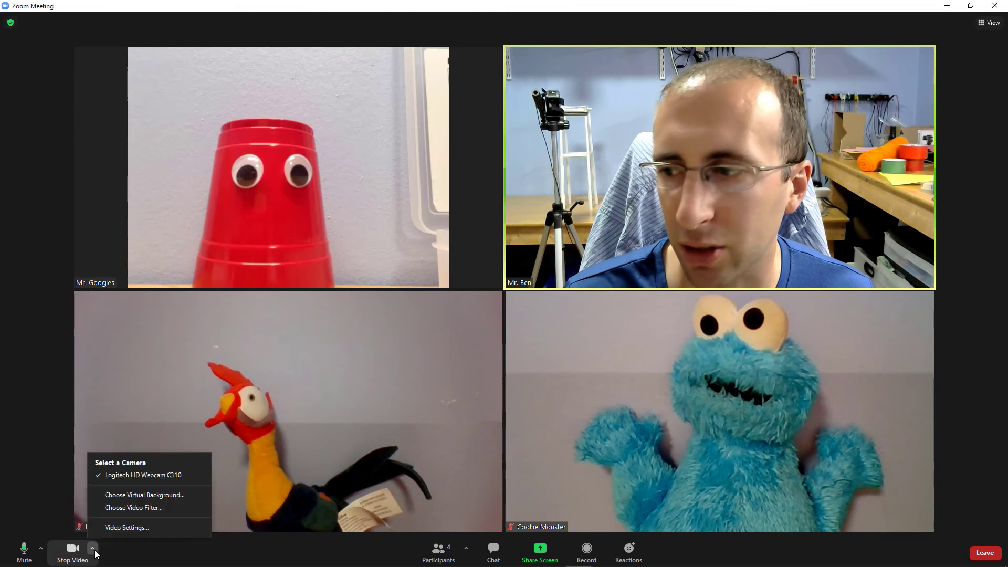
{"action": "left_click", "coordinate": [131, 529]}
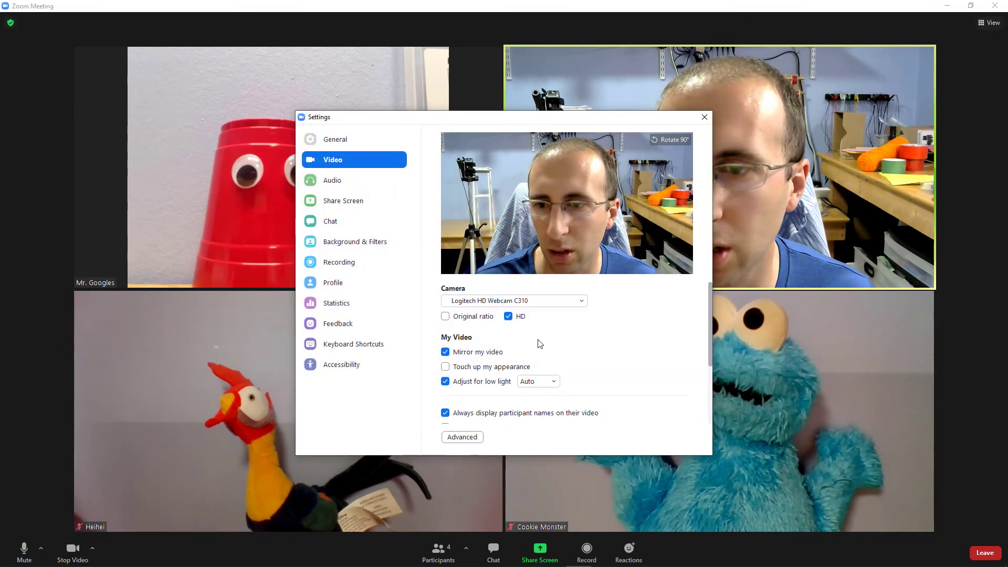
{"action": "scroll", "coordinate": [539, 342], "scroll_direction": "down", "scroll_amount": 2}
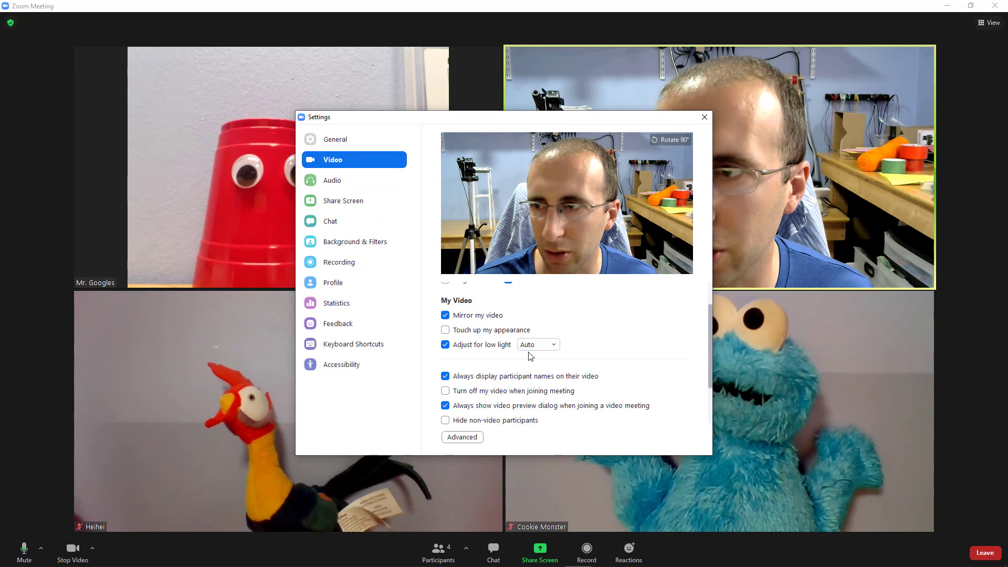
{"action": "scroll", "coordinate": [538, 396], "scroll_direction": "down", "scroll_amount": 1}
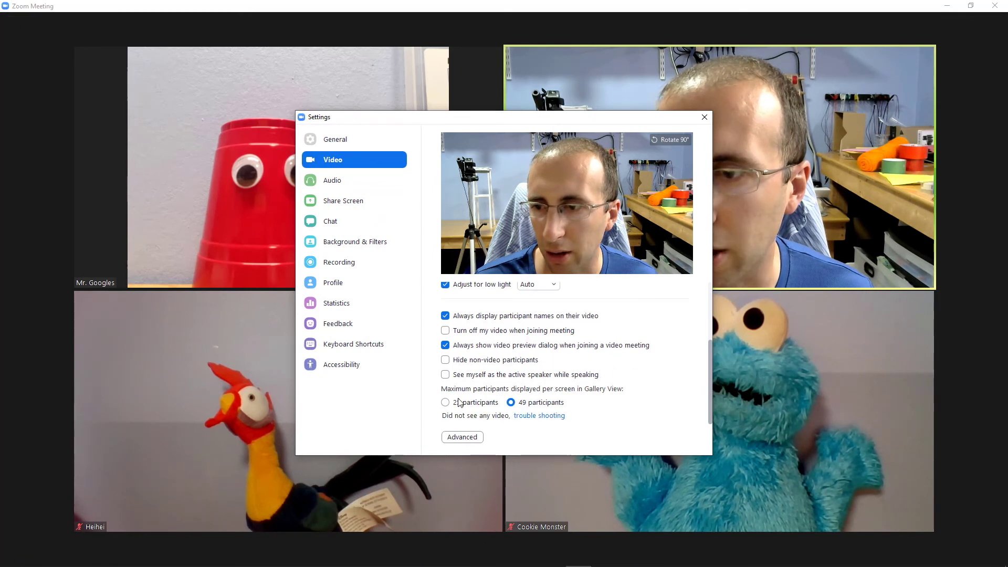
{"action": "left_click_drag", "start_coordinate": [525, 112], "coordinate": [320, 60]}
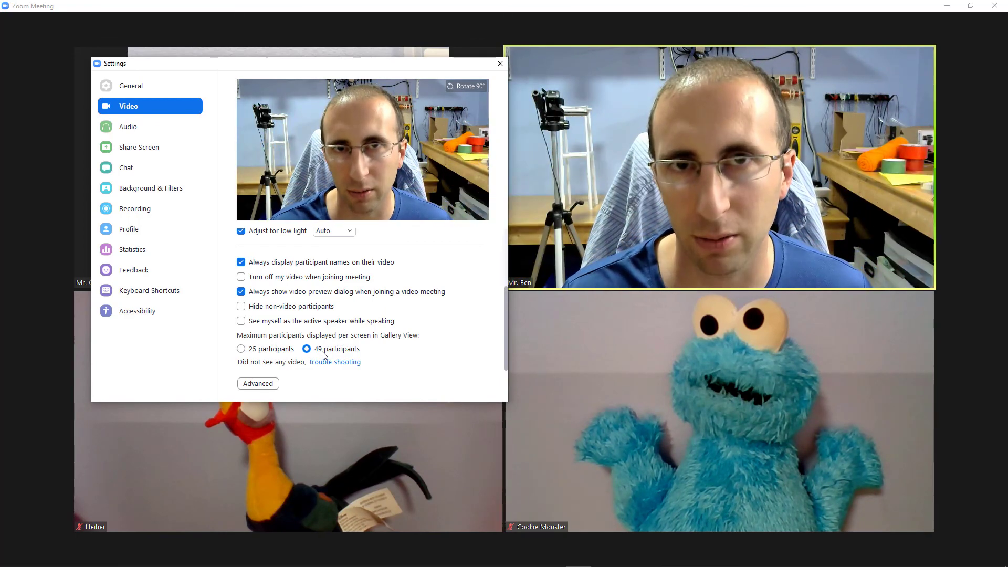
{"action": "left_click", "coordinate": [500, 63]}
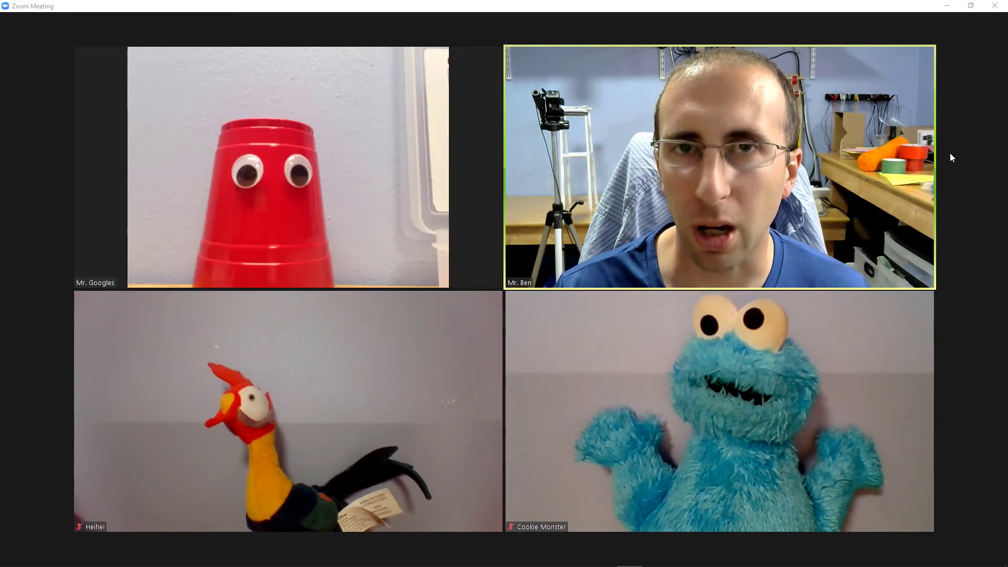